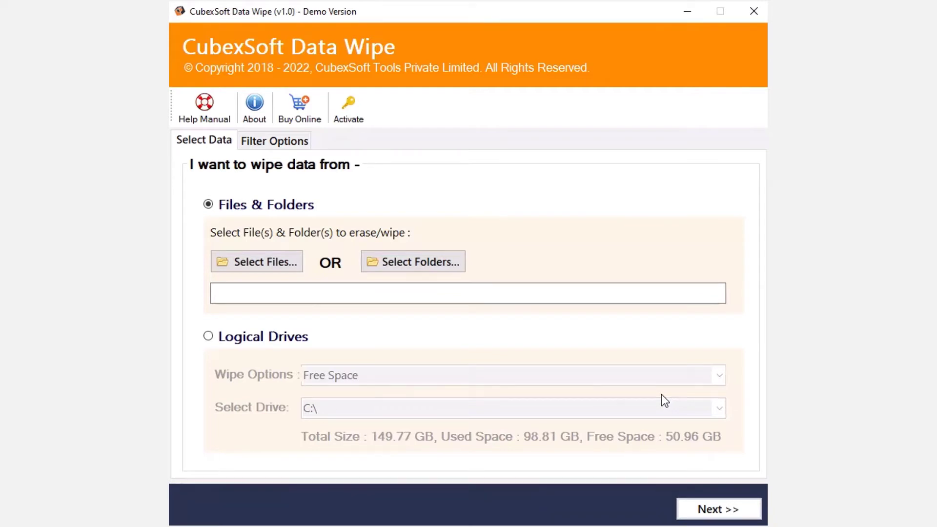
Step: Load impmacoutcal2out, postfixexport2pst and viewpostfixmail2out XML files from E:\Database as the wipe selection
{"action": "left_click", "coordinate": [283, 260]}
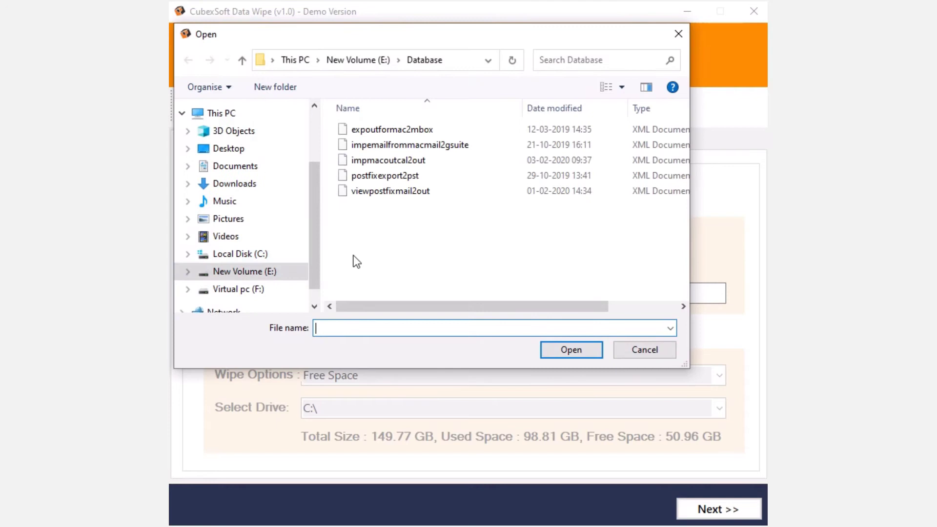
{"action": "left_click", "coordinate": [391, 164]}
{"action": "left_click", "coordinate": [388, 180], "text": "shift"}
{"action": "left_click", "coordinate": [401, 195], "text": "shift"}
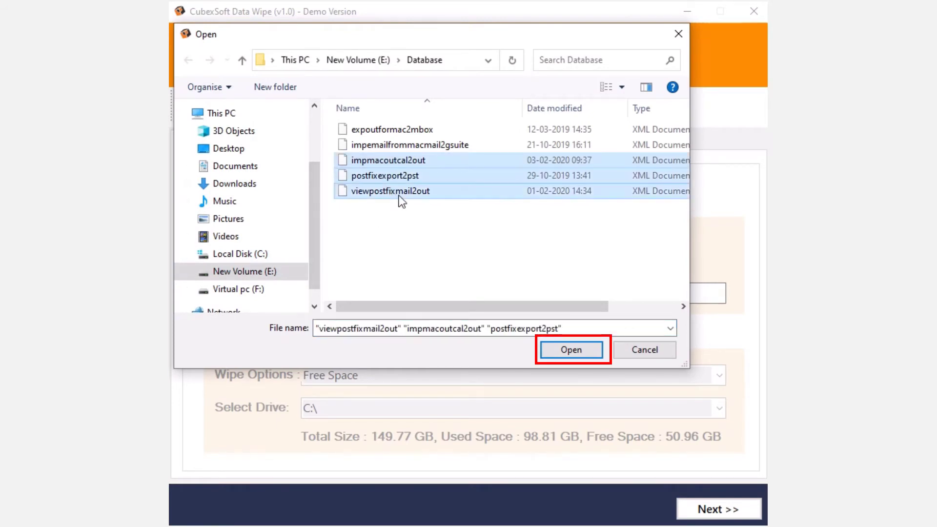
{"action": "left_click", "coordinate": [581, 360]}
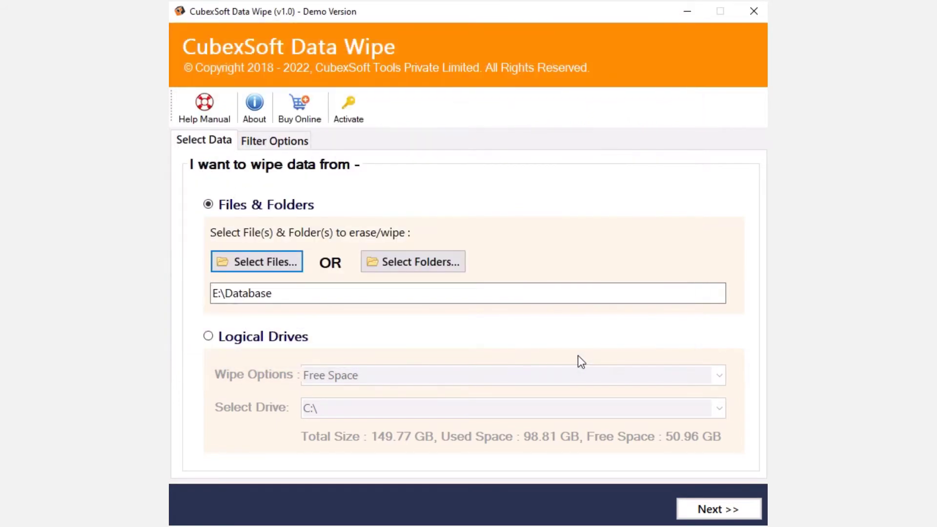
Step: Check E:\Database and its three XML files in the tree, then continue to the wiping method
{"action": "left_click", "coordinate": [708, 510]}
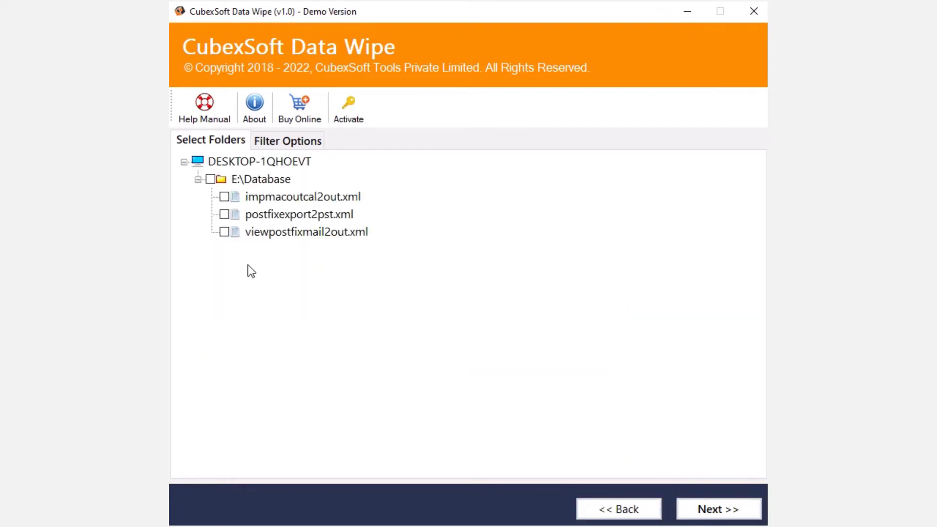
{"action": "left_click", "coordinate": [212, 181]}
{"action": "left_click", "coordinate": [212, 180]}
{"action": "left_click", "coordinate": [224, 197]}
{"action": "left_click", "coordinate": [225, 214]}
{"action": "left_click", "coordinate": [224, 232]}
{"action": "left_click", "coordinate": [211, 180]}
{"action": "left_click", "coordinate": [714, 510]}
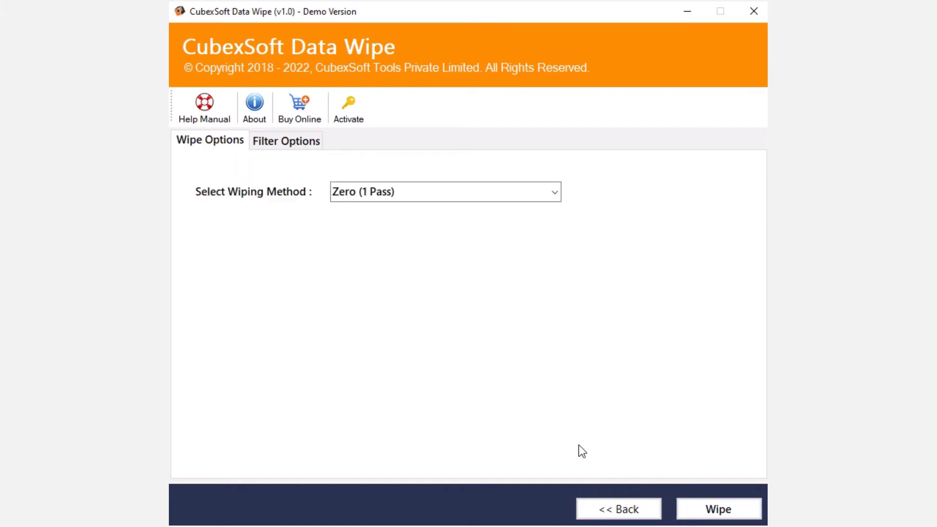
Step: Enable advanced filters with a 08–10 December 2022 date range, File Mask and Overwrite Data
{"action": "left_click", "coordinate": [286, 142]}
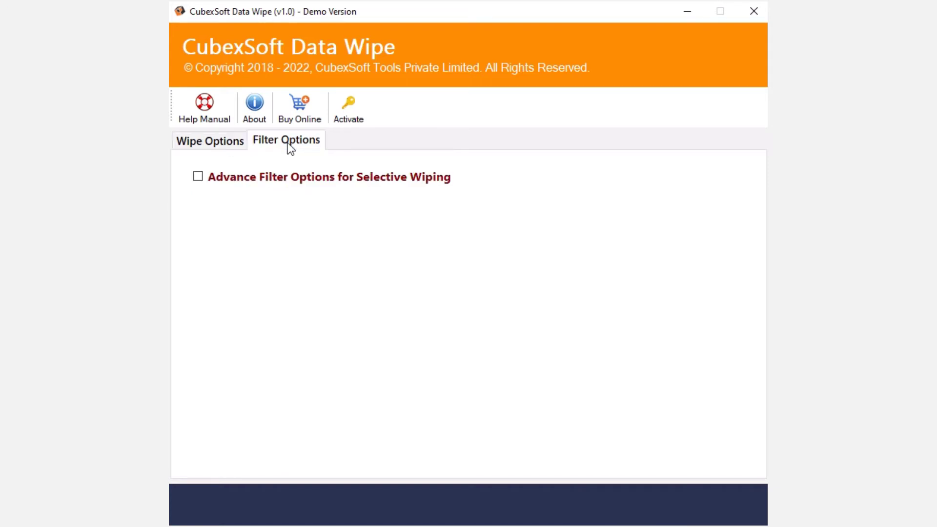
{"action": "left_click", "coordinate": [253, 176]}
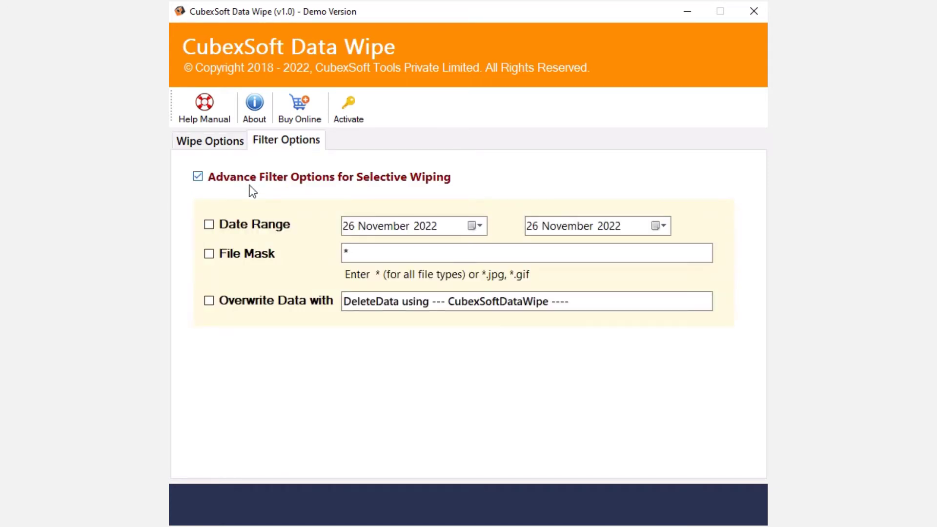
{"action": "left_click", "coordinate": [237, 228]}
{"action": "left_click", "coordinate": [478, 227]}
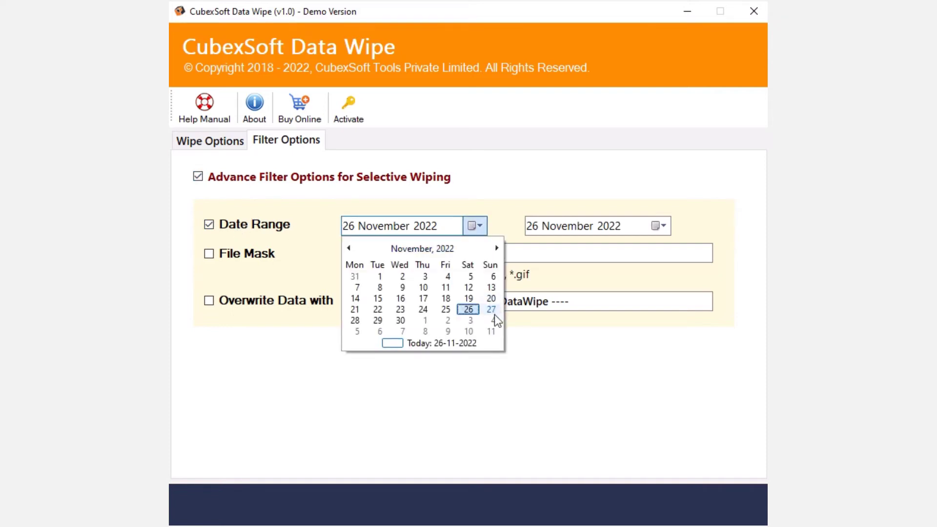
{"action": "left_click", "coordinate": [430, 332]}
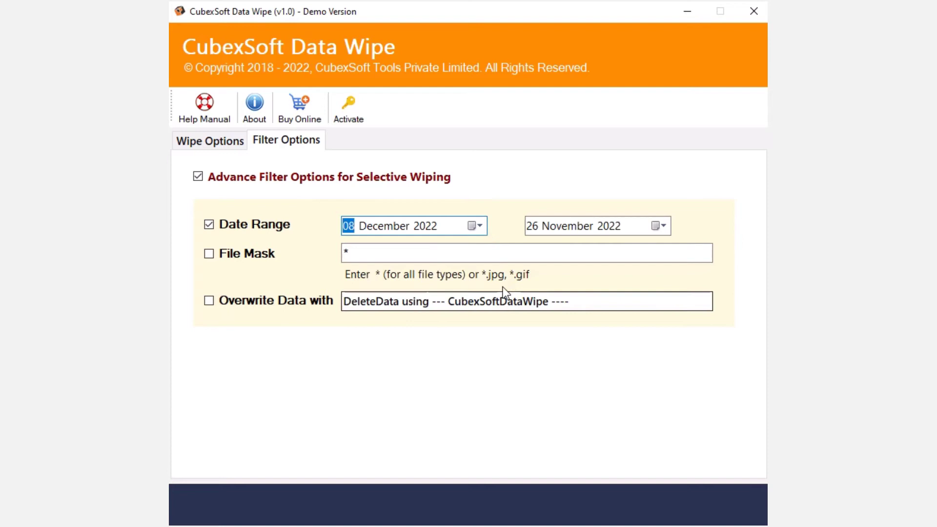
{"action": "left_click", "coordinate": [663, 227]}
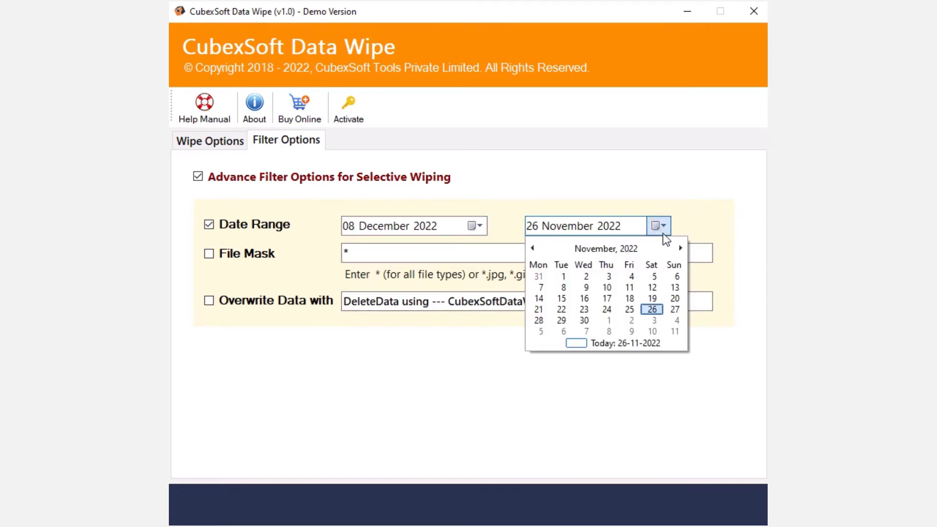
{"action": "left_click", "coordinate": [655, 332]}
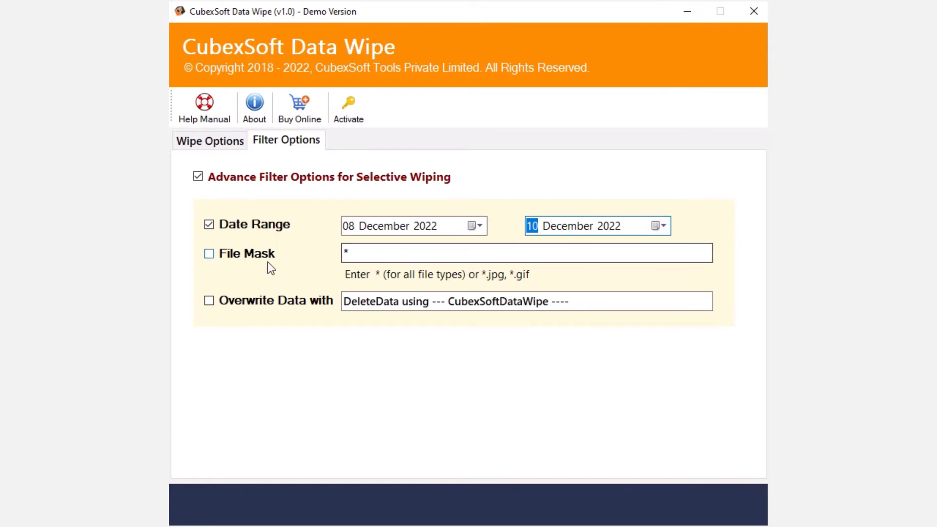
{"action": "left_click", "coordinate": [251, 257]}
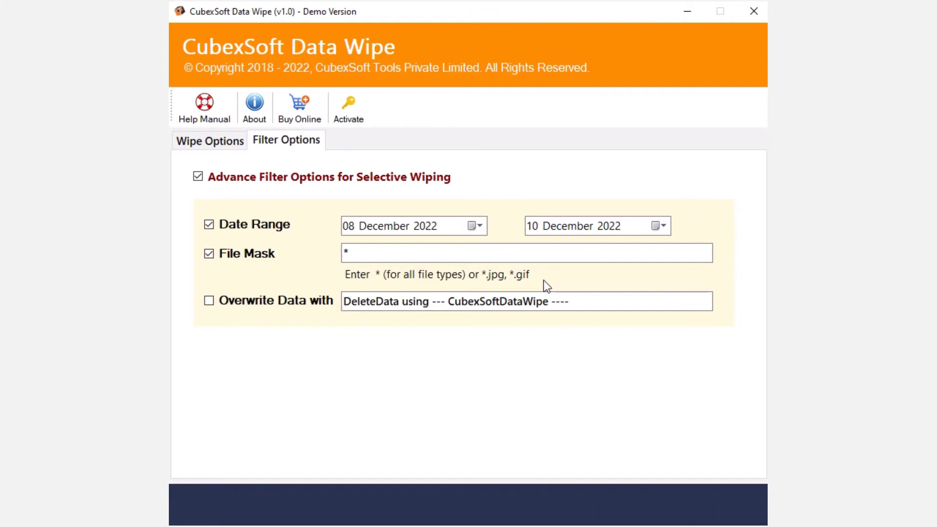
{"action": "left_click", "coordinate": [209, 301]}
Step: Switch the advanced filters off and keep Zero (1 Pass) on the Wipe Options tab
{"action": "left_click", "coordinate": [202, 179]}
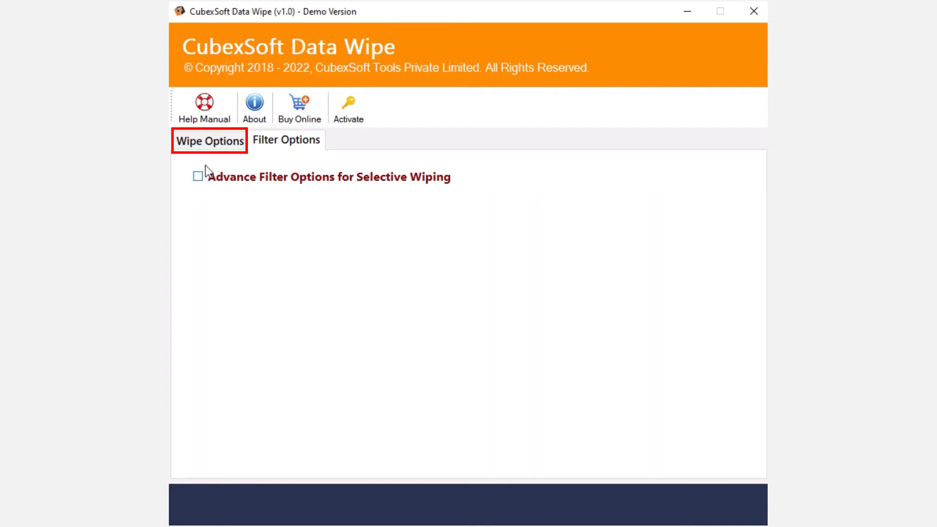
{"action": "left_click", "coordinate": [211, 141]}
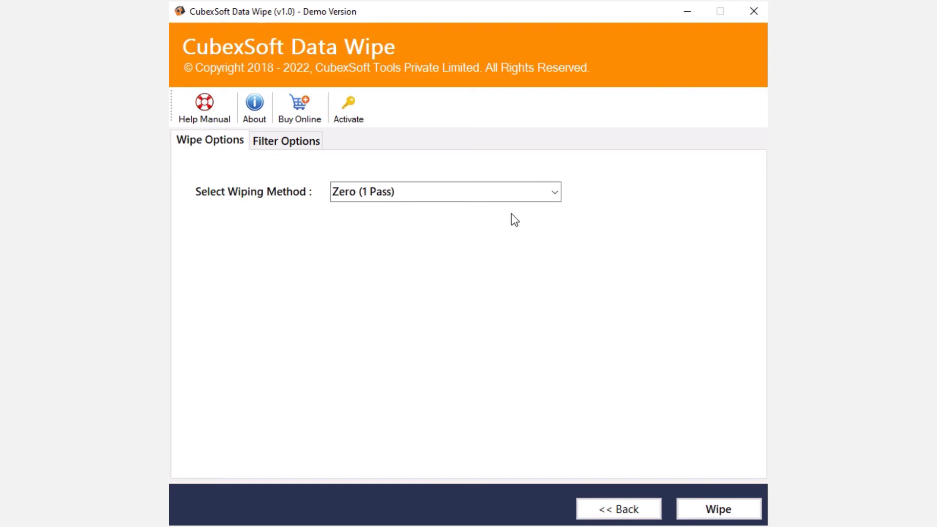
{"action": "left_click", "coordinate": [555, 192]}
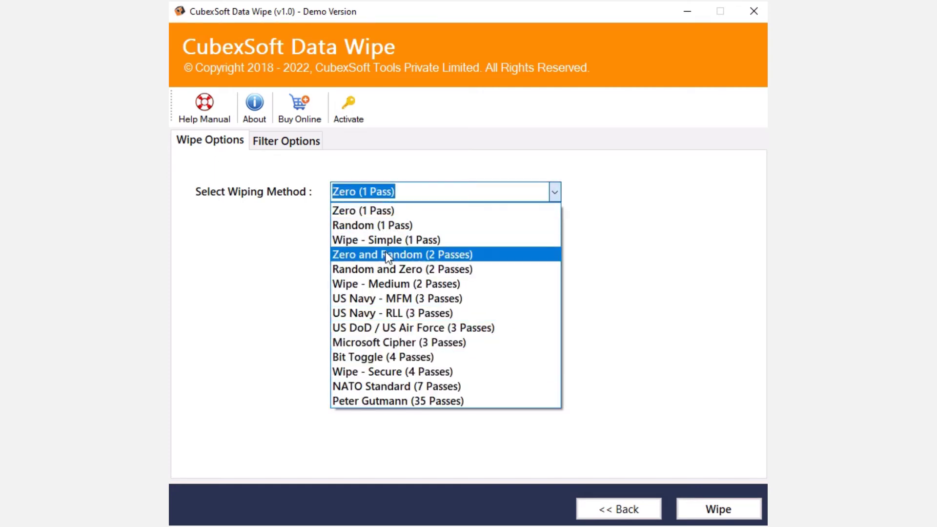
{"action": "left_click", "coordinate": [386, 216]}
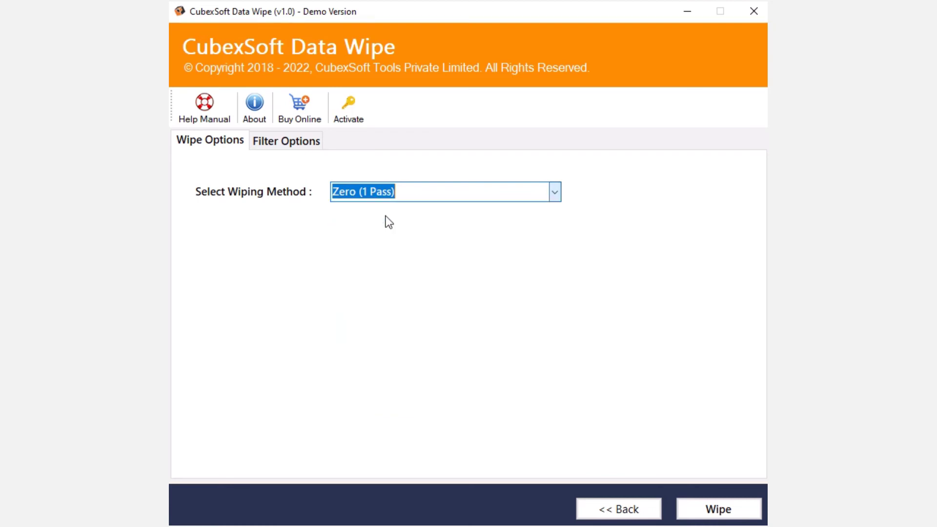
Step: Run the Zero (1 Pass) wipe, accept the irreversibility warning, and dismiss the completion message
{"action": "left_click", "coordinate": [705, 512]}
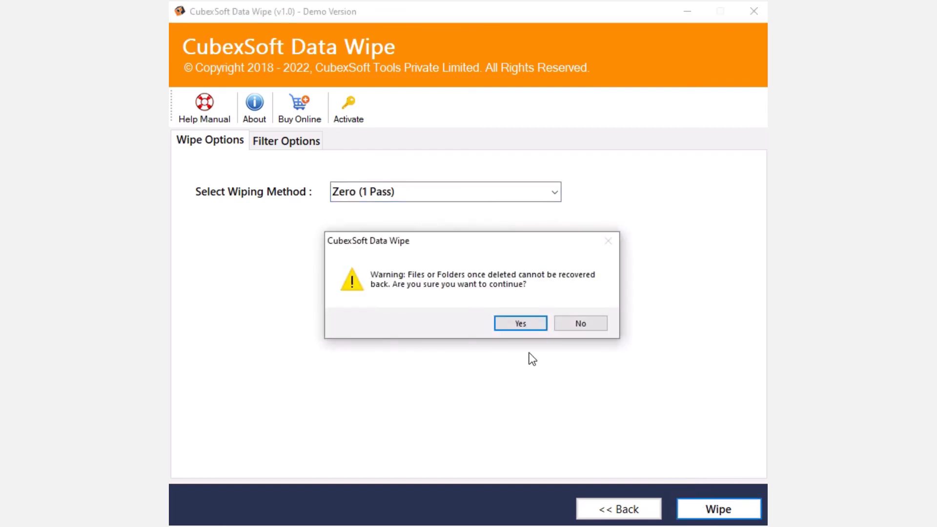
{"action": "left_click", "coordinate": [521, 324]}
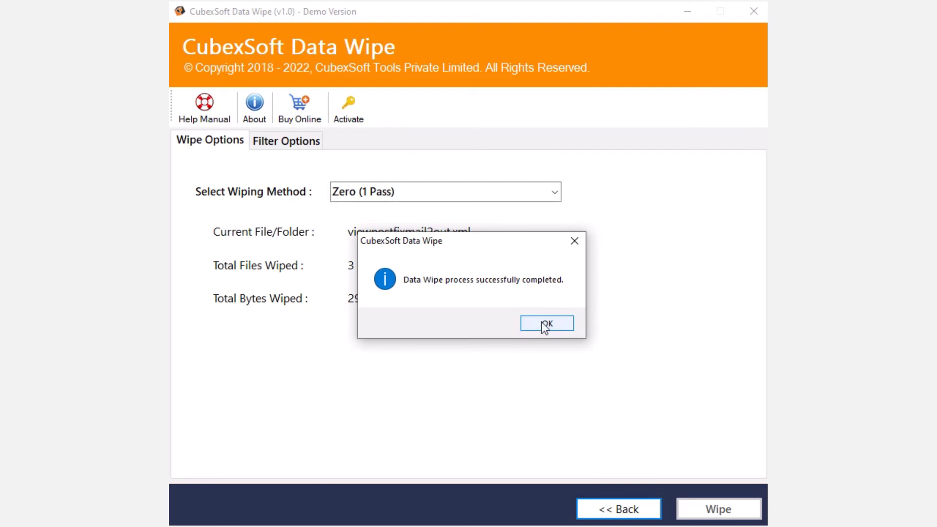
{"action": "left_click", "coordinate": [542, 323]}
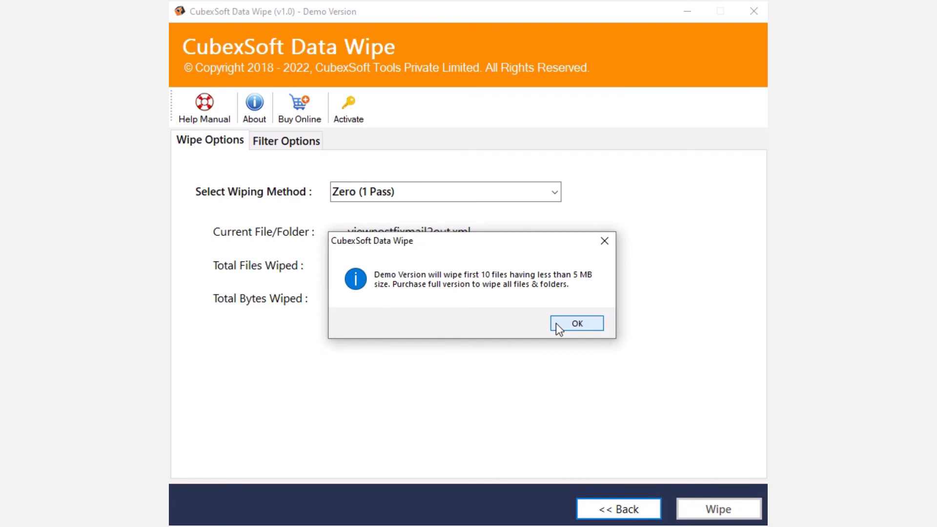
Step: Dismiss the demo notice and highlight 'Data Wipe process successfully completed.' in the SavingLog
{"action": "left_click", "coordinate": [556, 323]}
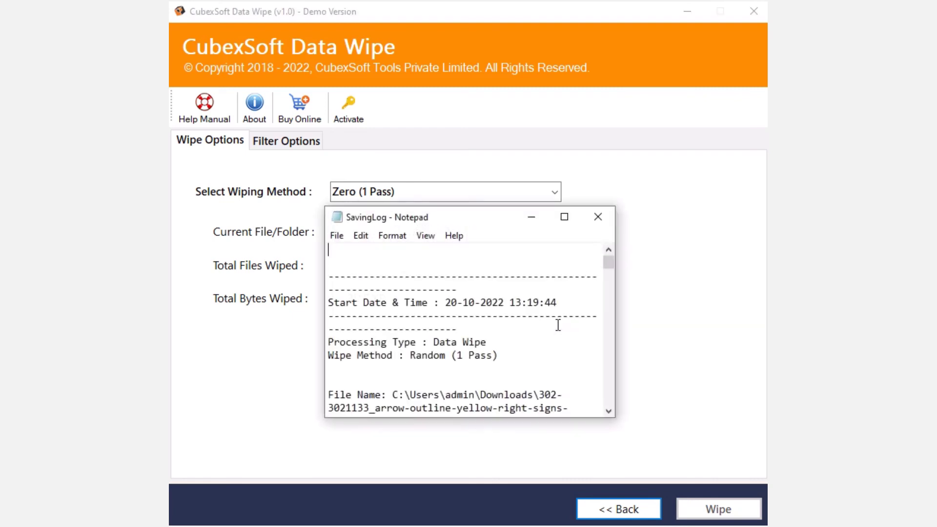
{"action": "scroll", "coordinate": [470, 334], "scroll_direction": "down", "scroll_amount": 3}
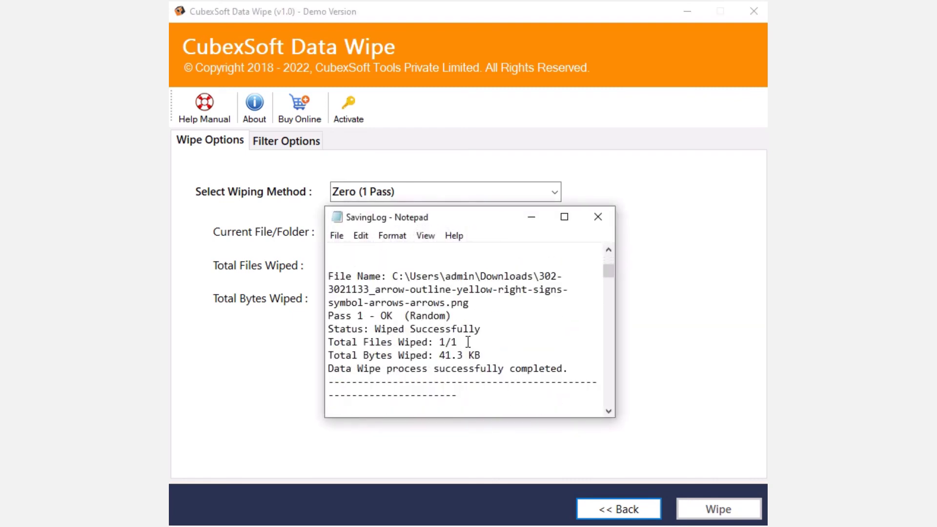
{"action": "left_click_drag", "start_coordinate": [330, 366], "coordinate": [567, 372]}
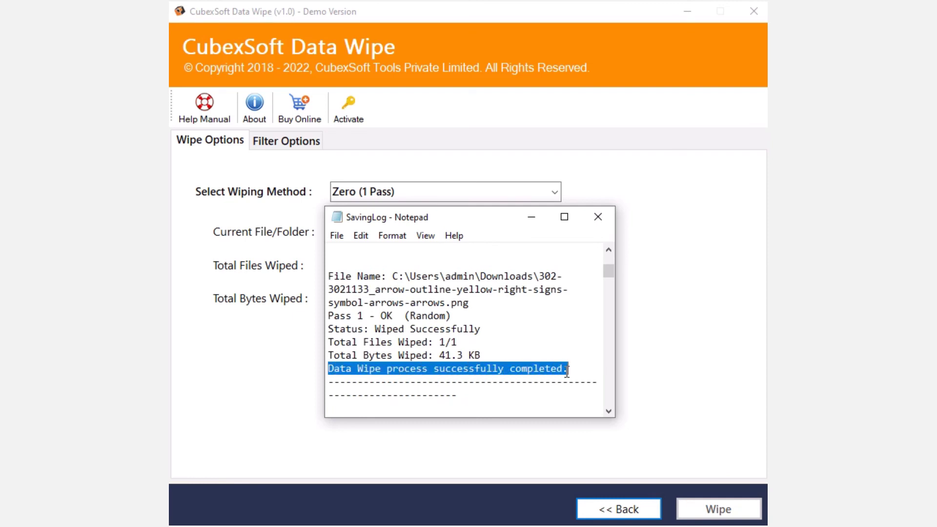